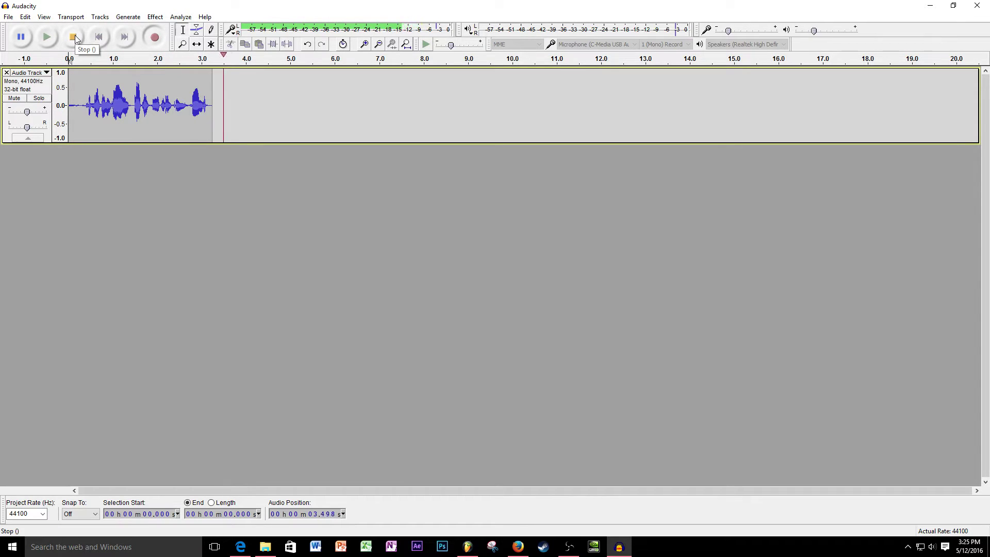
Step: Stop the four-second vocal recording and play the take back once
click(76, 35)
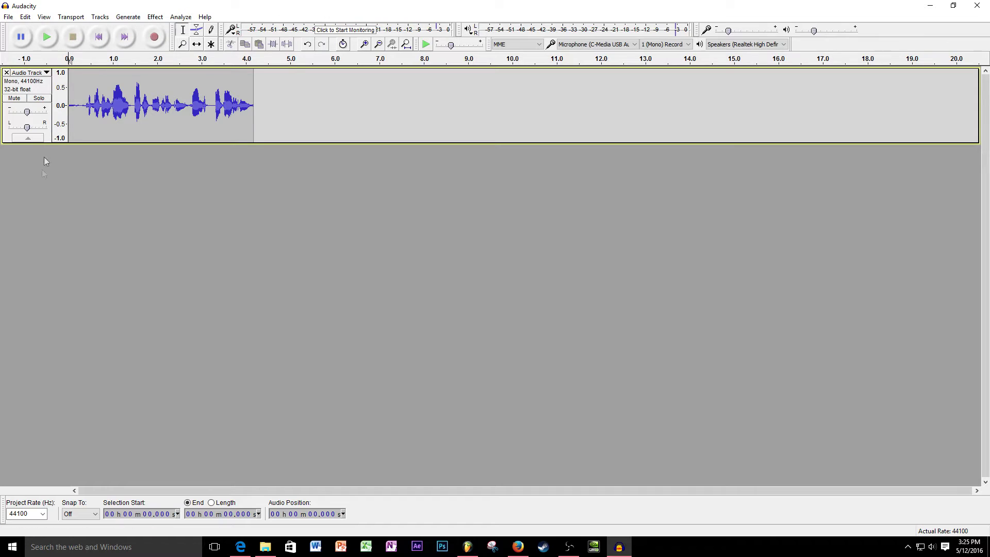
click(46, 37)
click(10, 17)
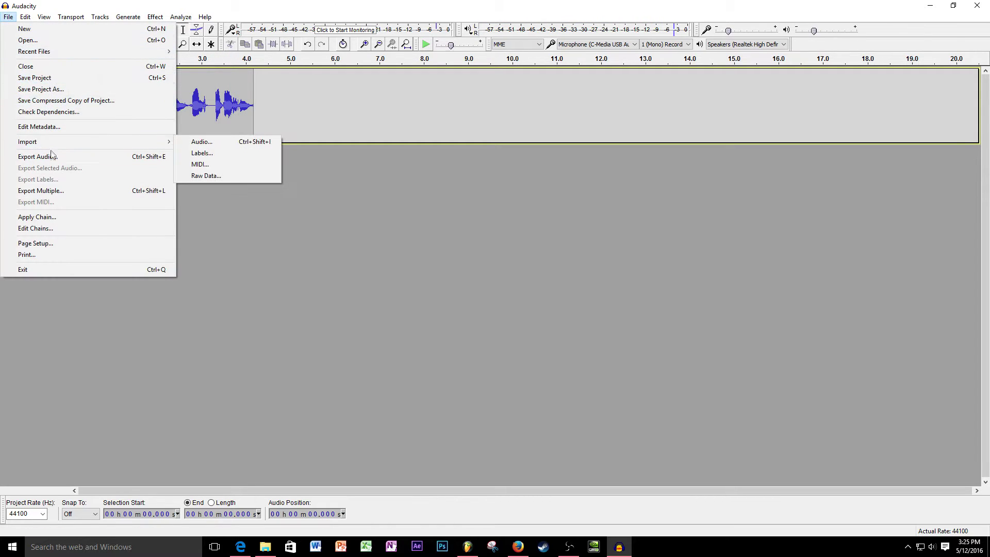
Step: Export the take as a WAV signed 16-bit PCM file named sample1
click(51, 157)
click(205, 213)
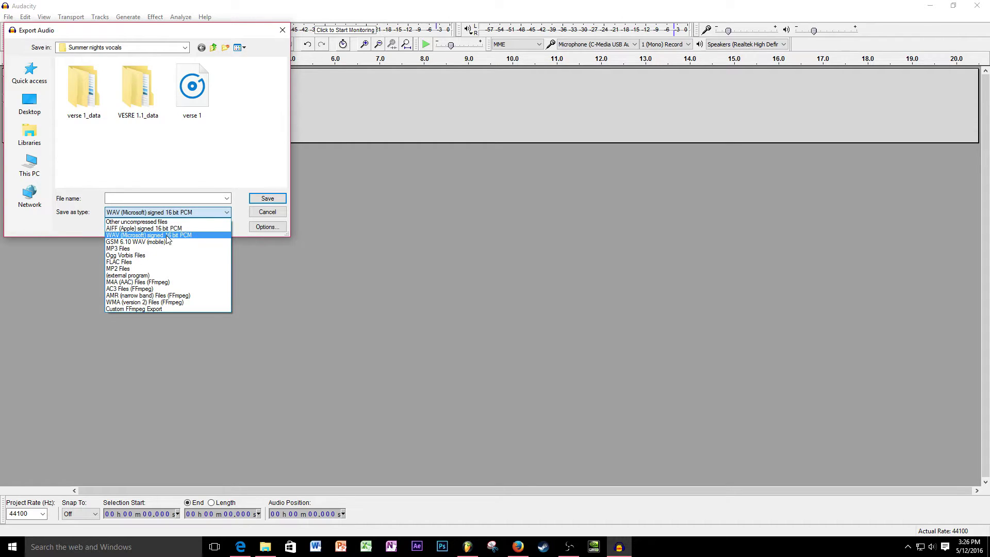
click(210, 238)
click(201, 201)
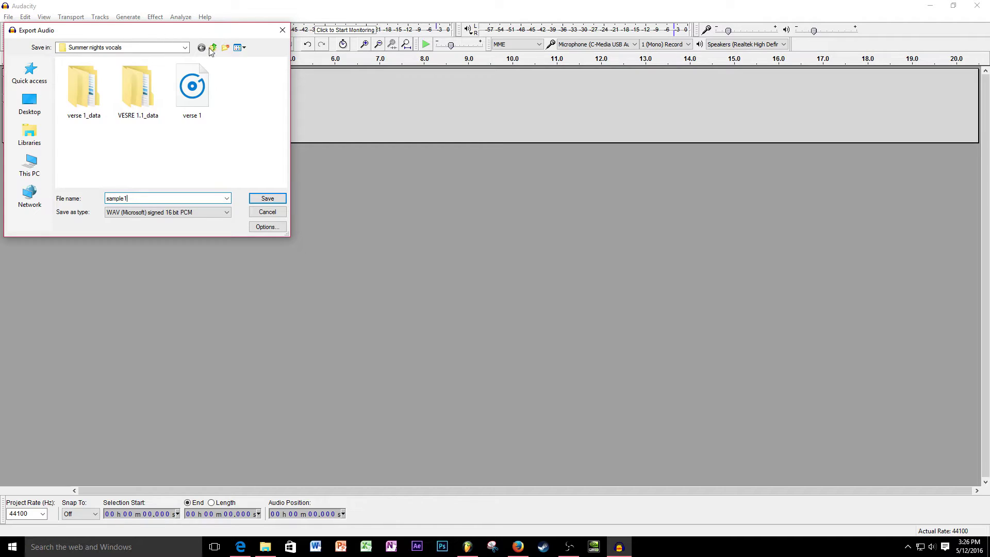
Step: Save sample1 into D:\Audio Clips and accept the empty metadata
click(39, 140)
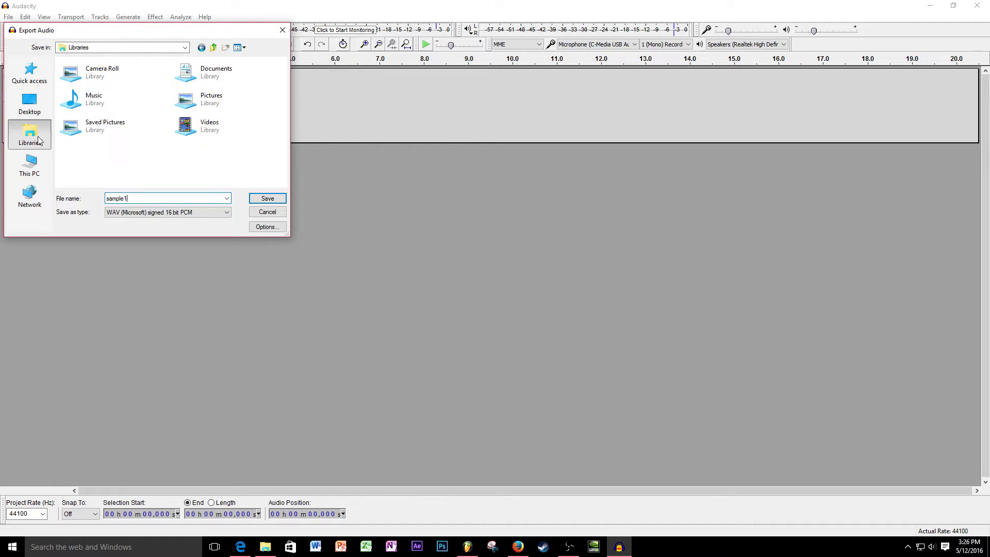
click(29, 166)
double_click(88, 107)
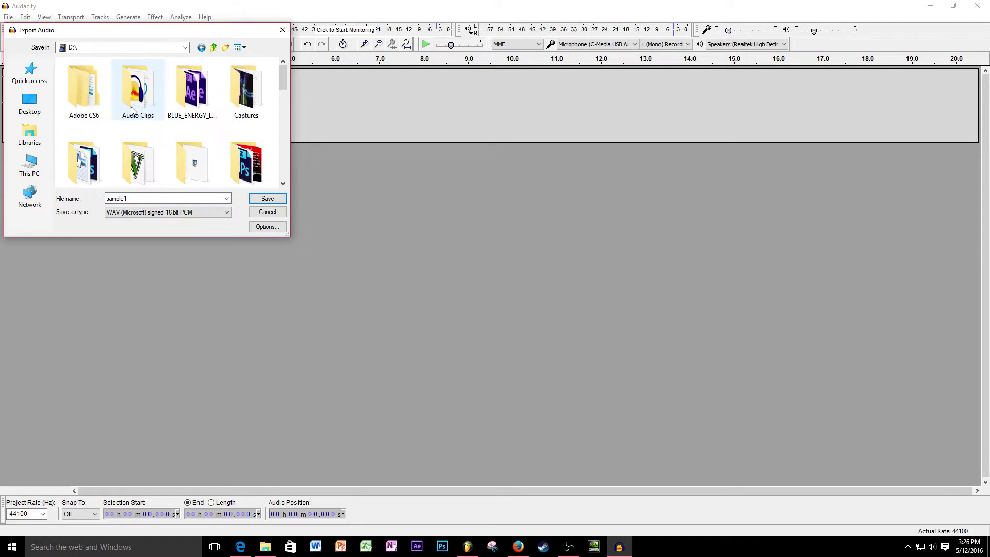
scroll(134, 98, down, 2)
click(159, 118)
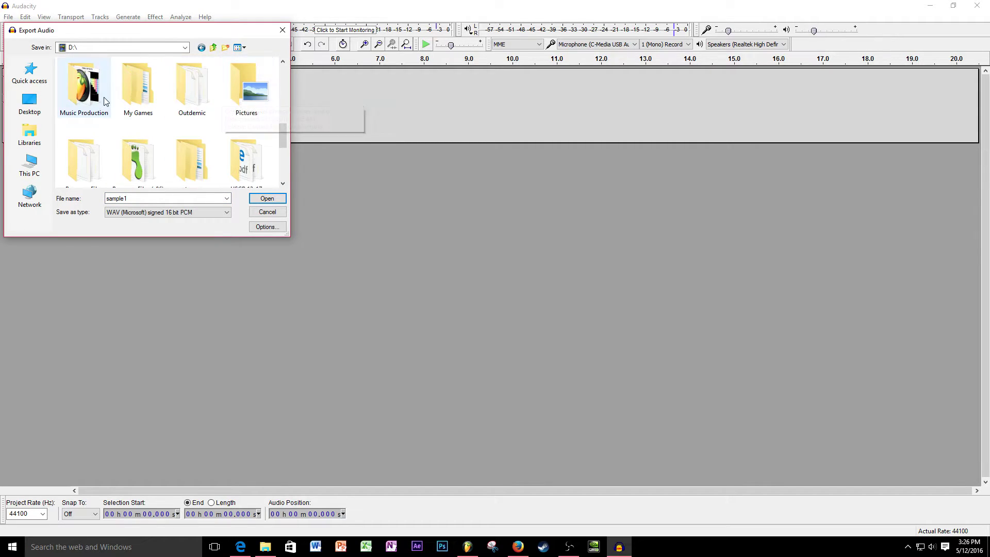
scroll(98, 103, up, 2)
double_click(137, 99)
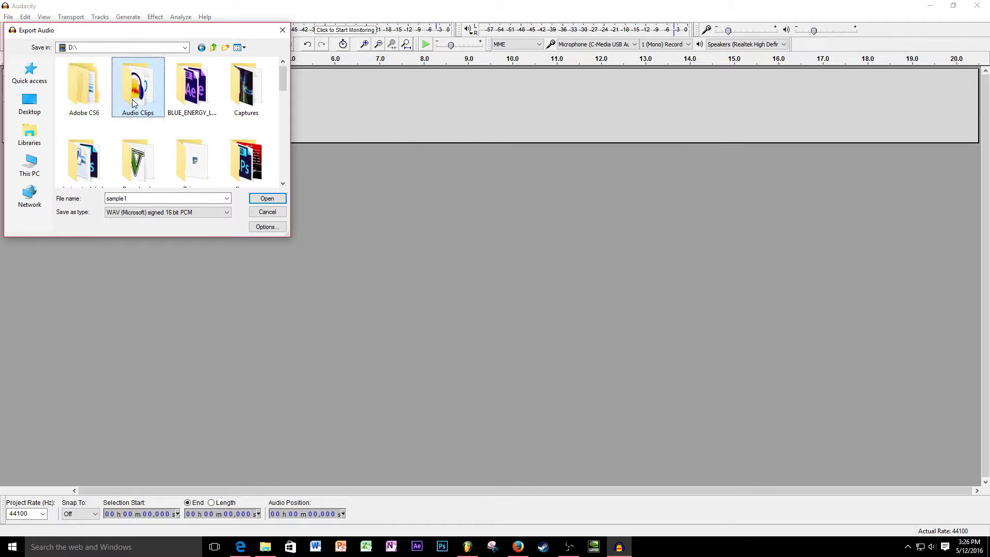
click(267, 199)
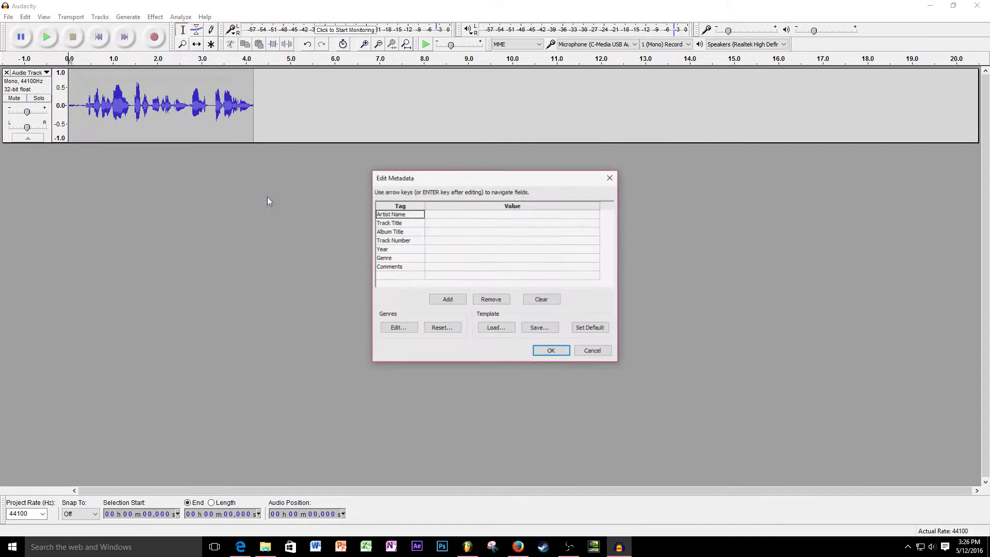
click(561, 349)
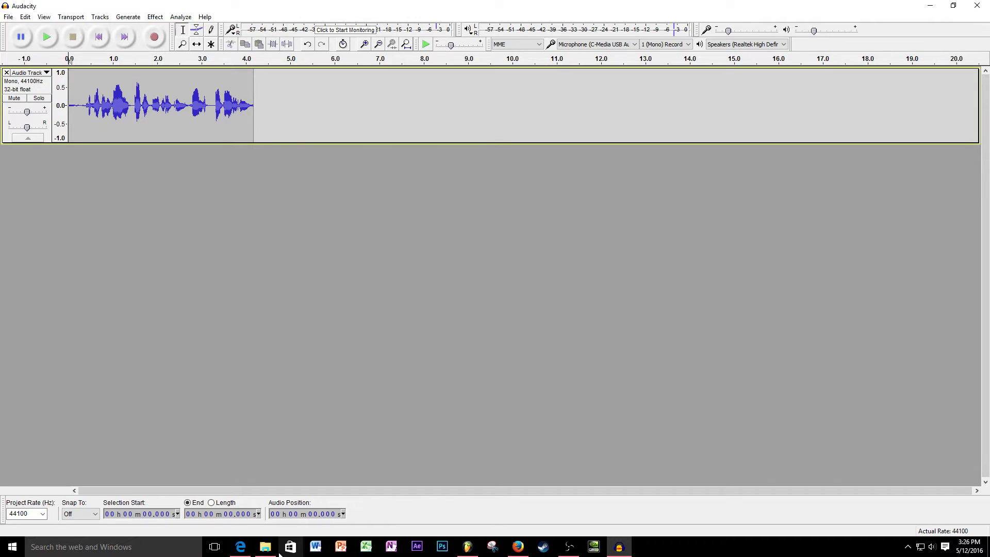
Step: Play sample1 from the Audio Clips folder to check the export
click(265, 547)
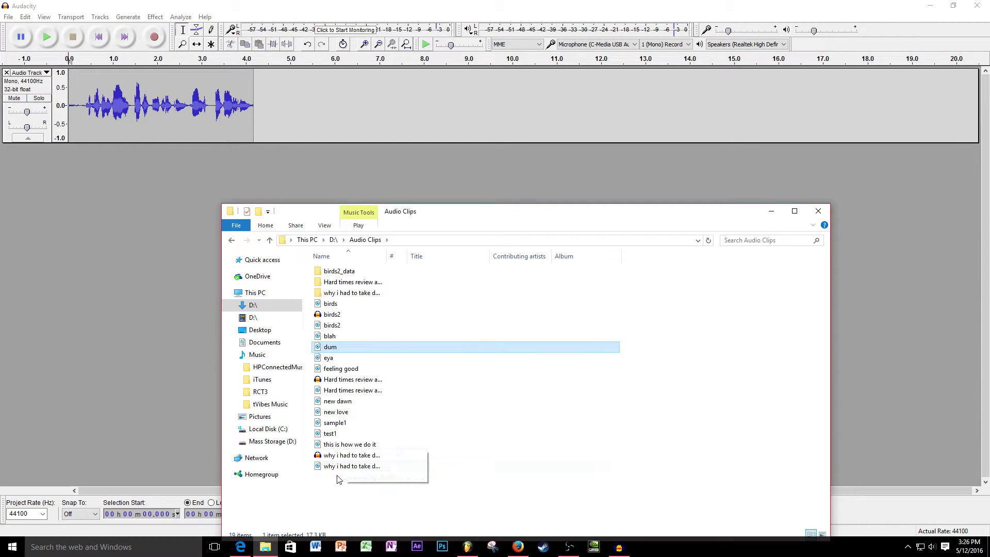
double_click(336, 423)
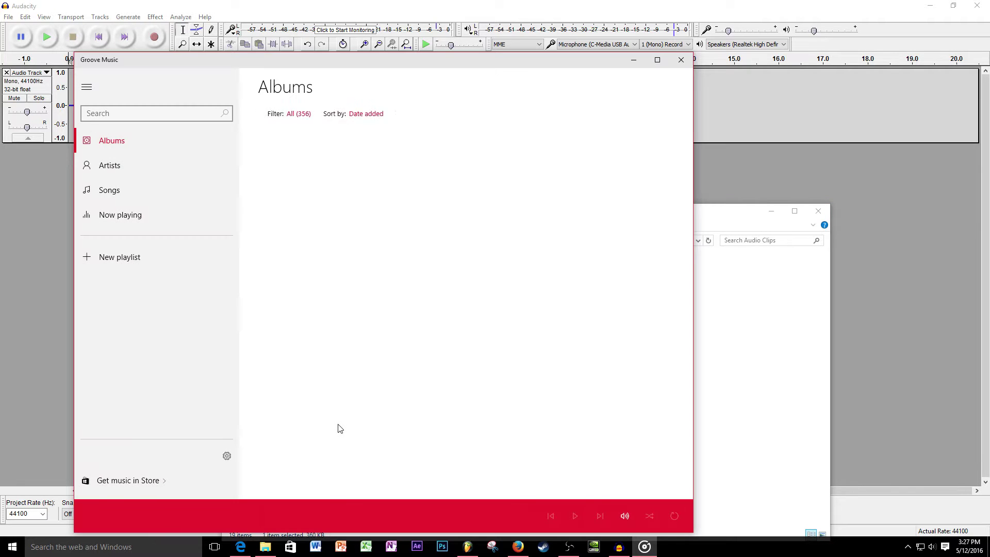
click(680, 59)
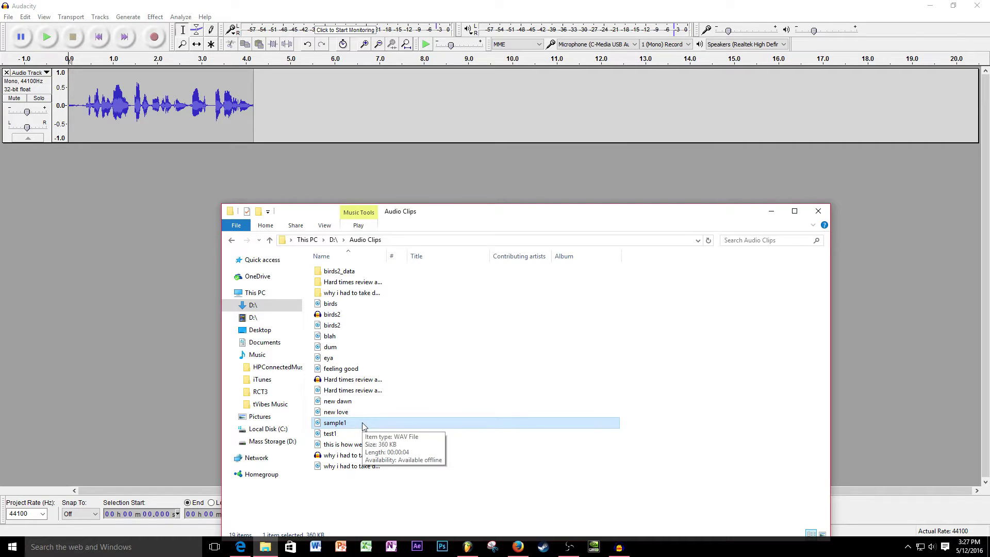
Step: Delete sample1 from Audio Clips and close the Explorer window
key(Delete)
key(F2)
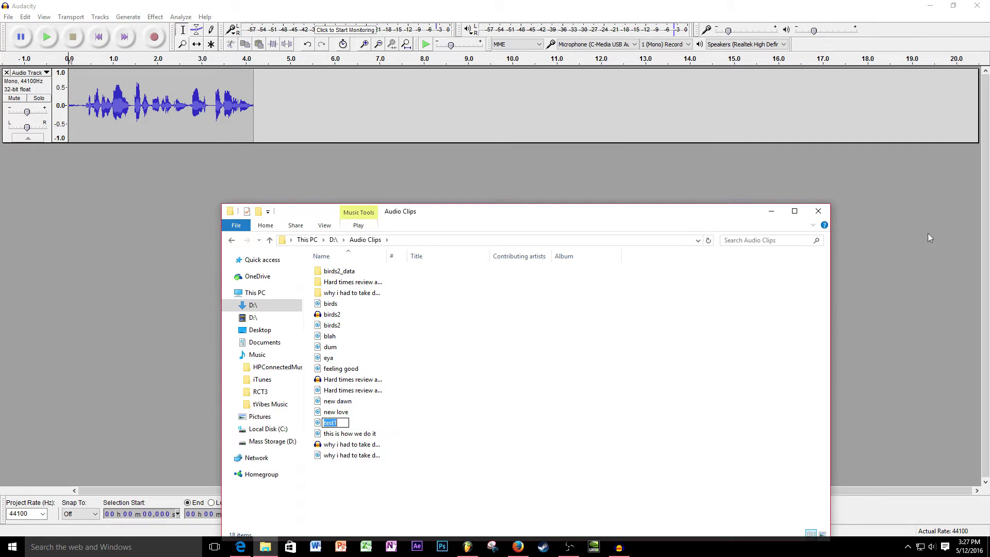
click(818, 211)
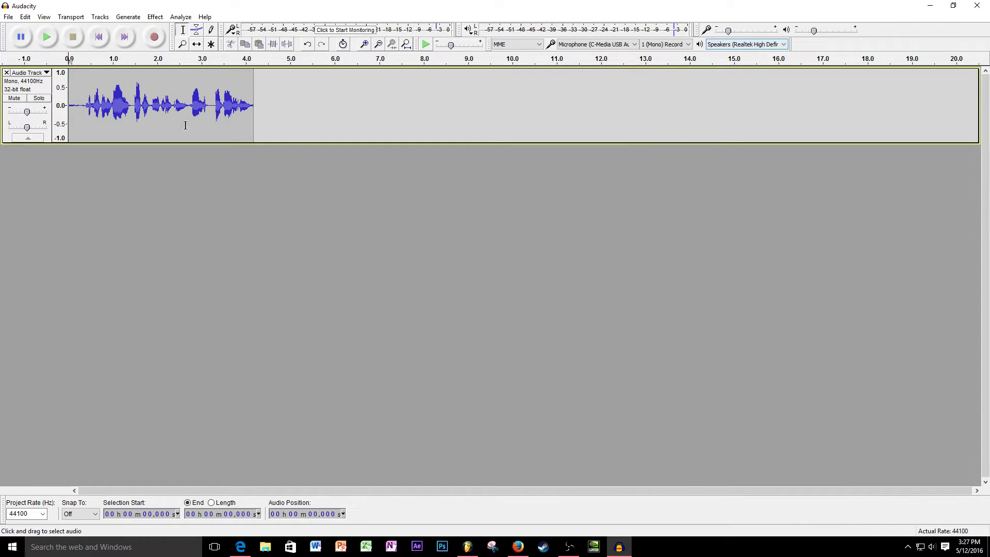
click(977, 6)
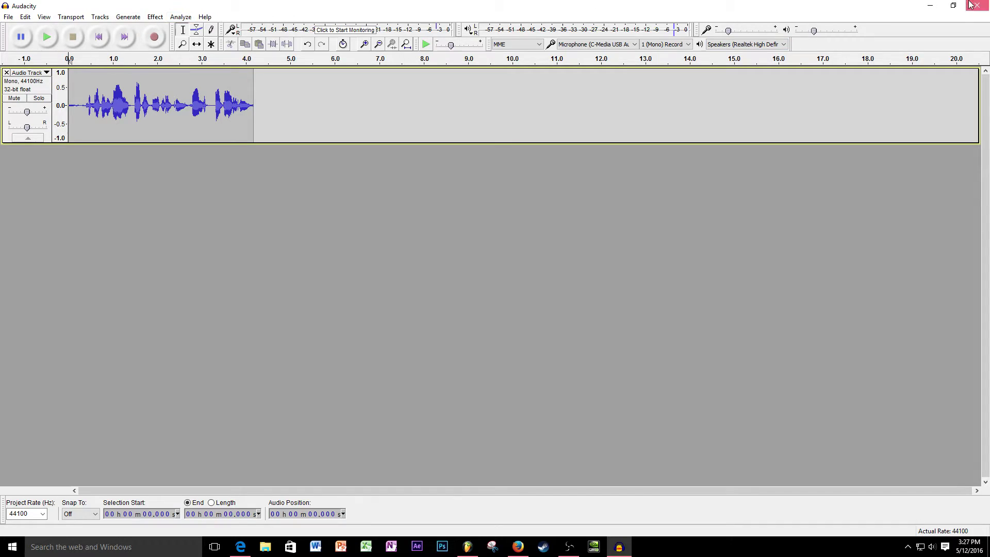
Step: Quit Audacity without saving, bring up FL Studio, and open File Explorer beside it
click(520, 316)
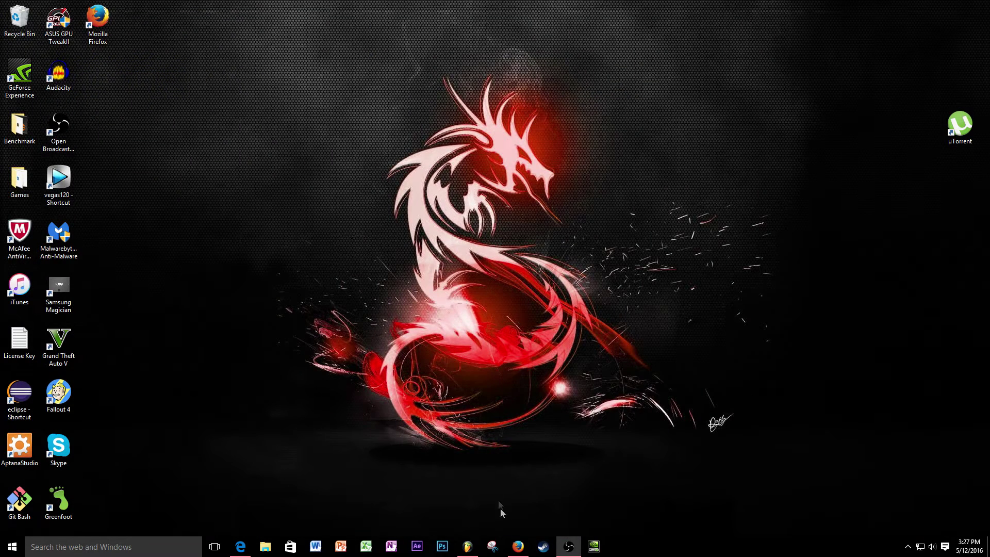
click(467, 546)
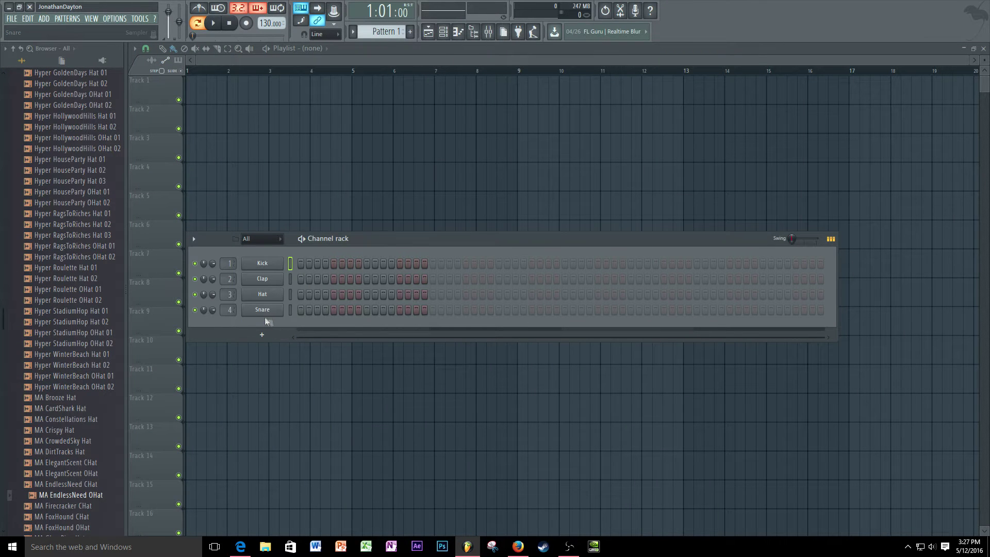
drag(374, 235, 410, 128)
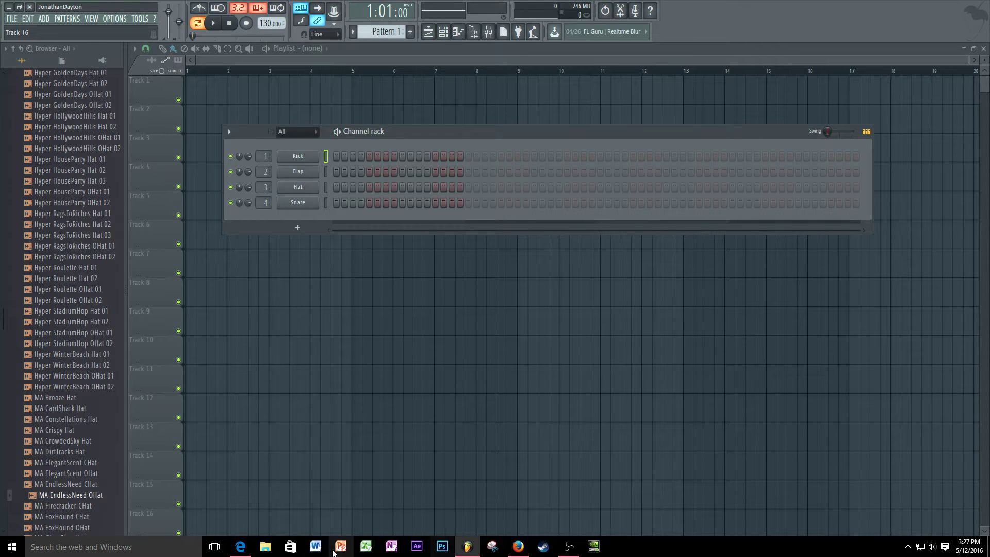
click(265, 548)
drag(464, 209, 559, 132)
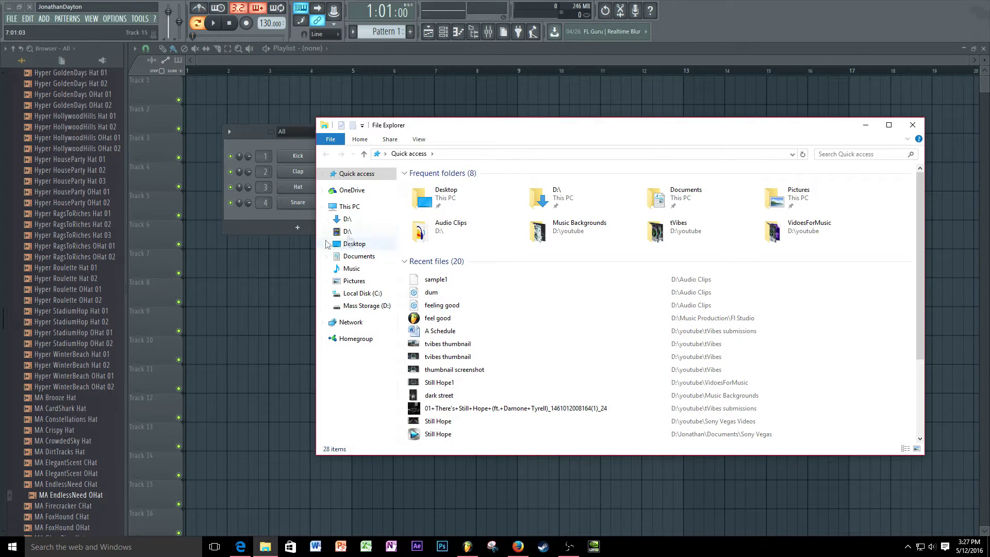
Step: Drag the feeling good clip from D:\Audio Clips into the channel rack as a fifth channel
click(348, 220)
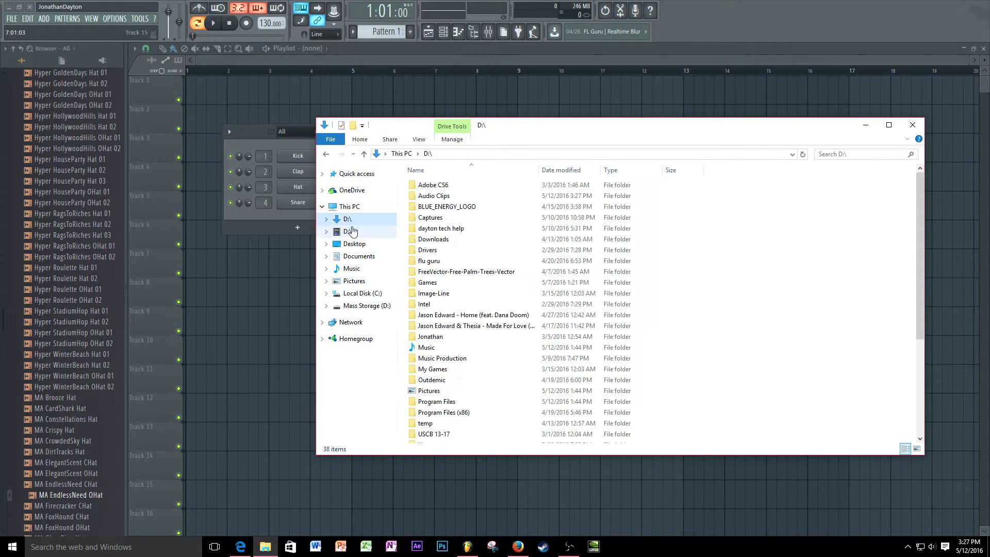
click(352, 231)
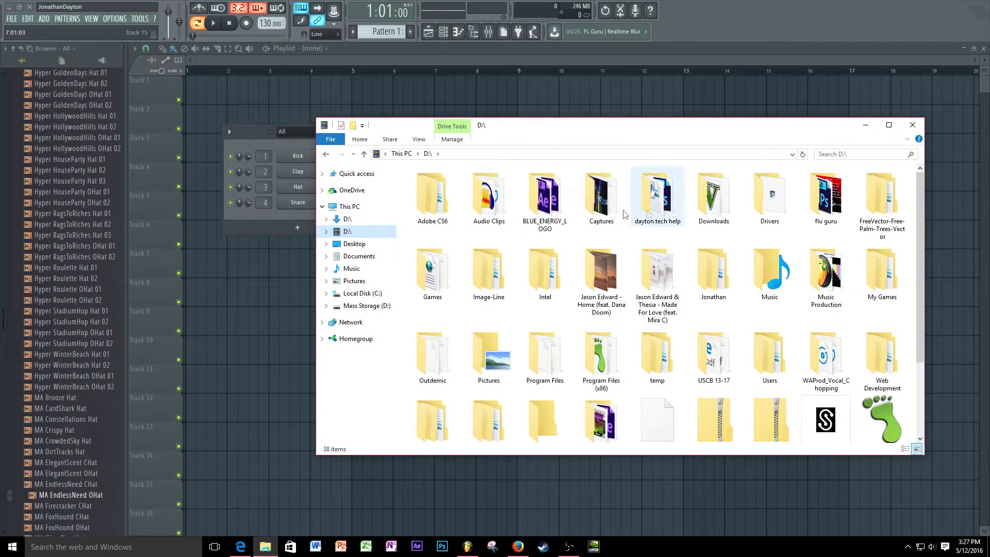
double_click(489, 199)
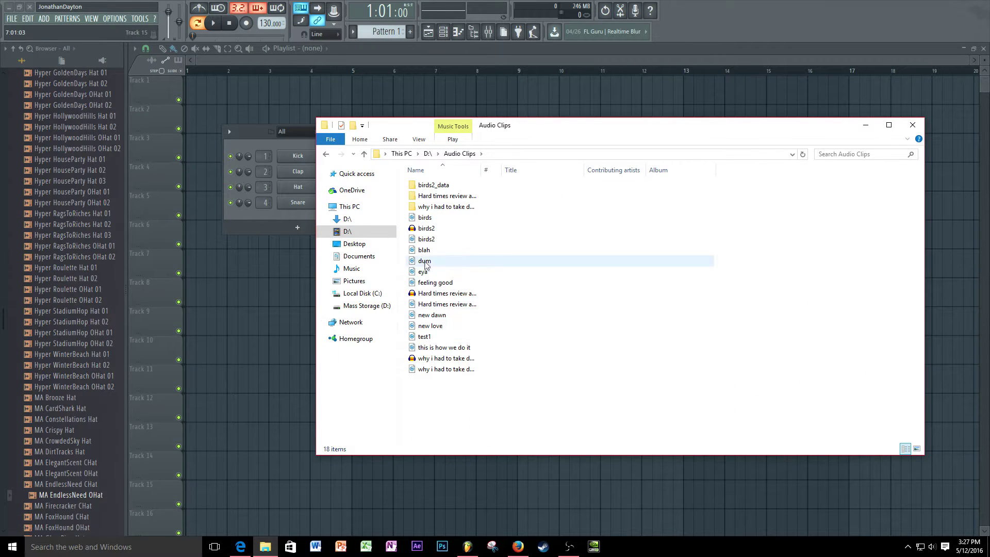
click(422, 221)
click(435, 286)
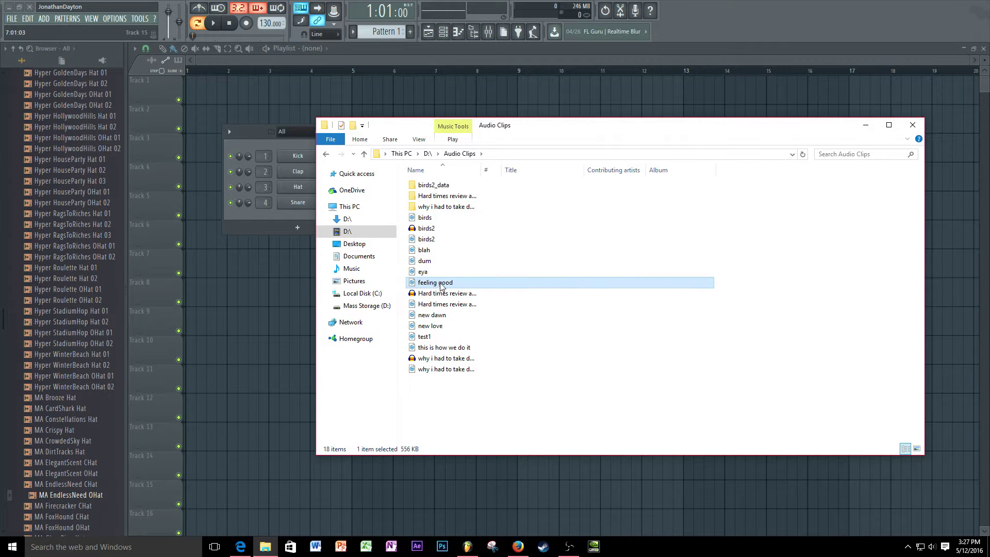
drag(431, 286, 277, 215)
click(303, 206)
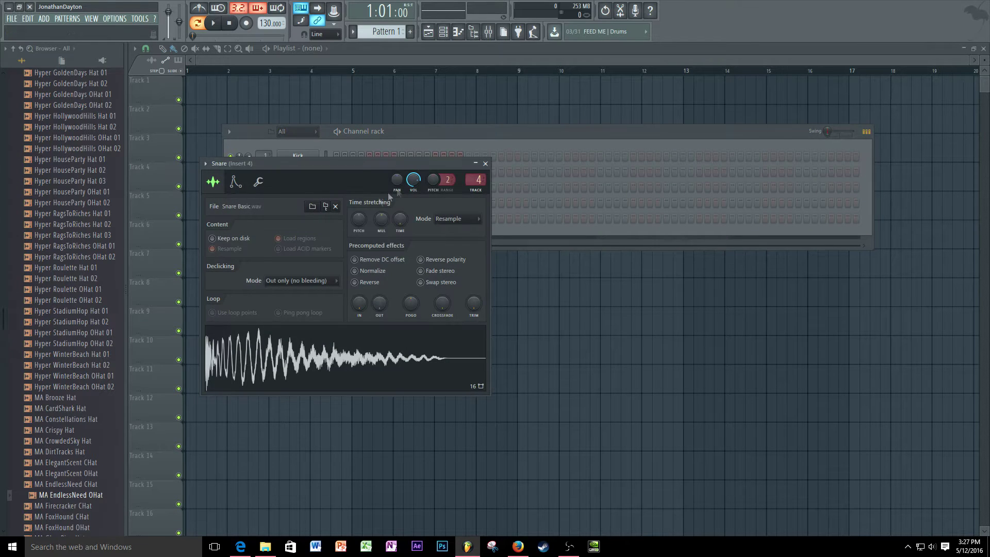
click(485, 164)
Step: Delete the Kick, Clap, Hat and Snare channels one by one, leaving only feeling good
right_click(299, 156)
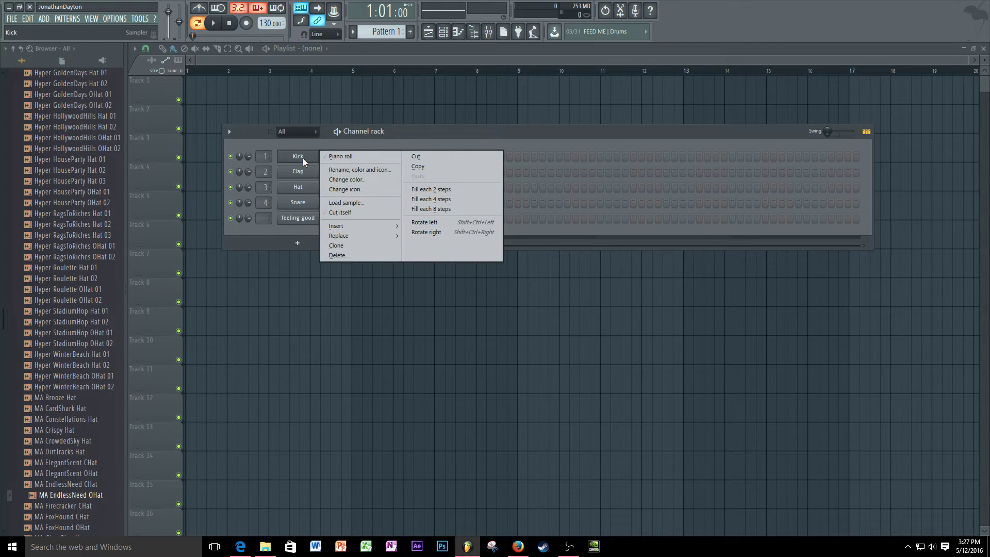
click(353, 255)
key(Return)
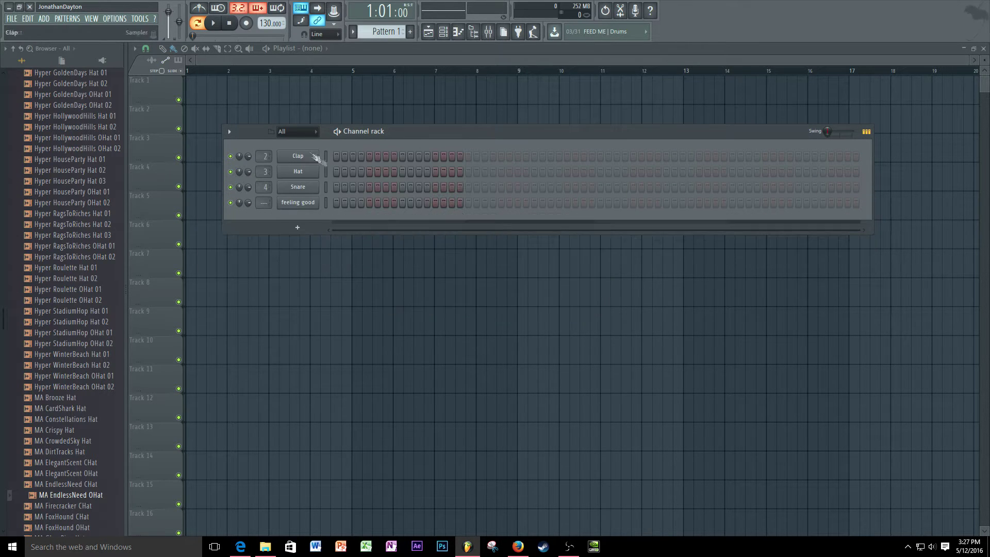
right_click(300, 157)
click(358, 255)
key(Return)
right_click(298, 157)
click(337, 255)
key(Return)
right_click(298, 156)
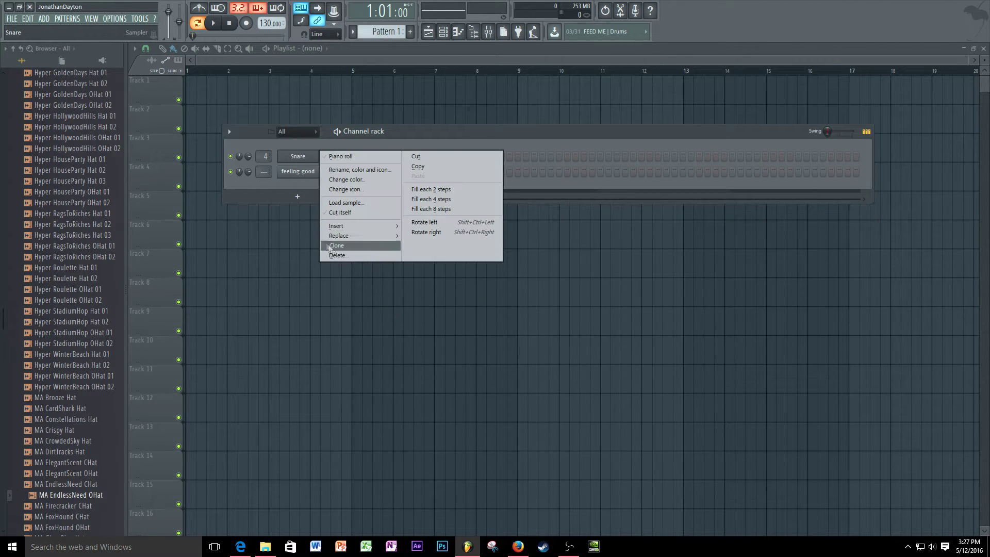
click(333, 258)
key(Return)
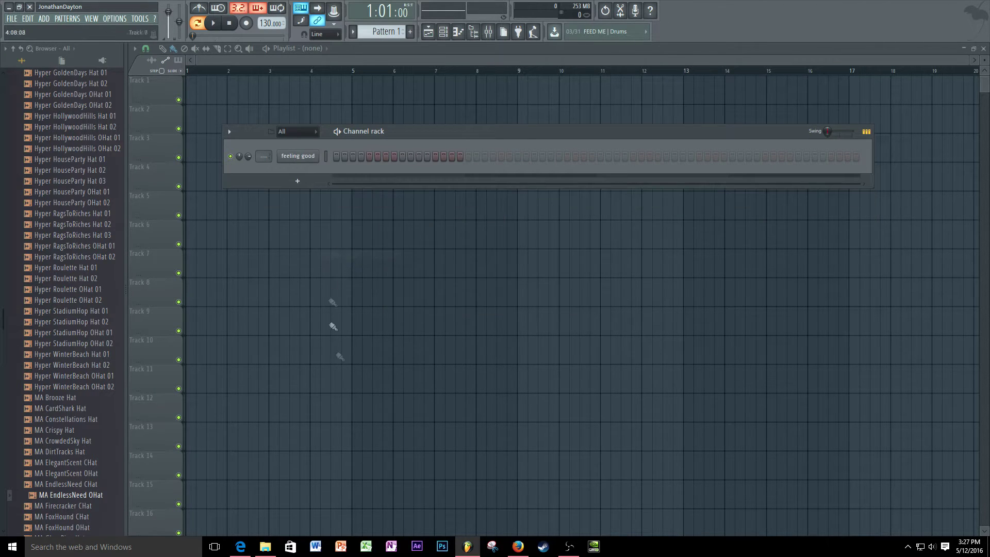
click(265, 547)
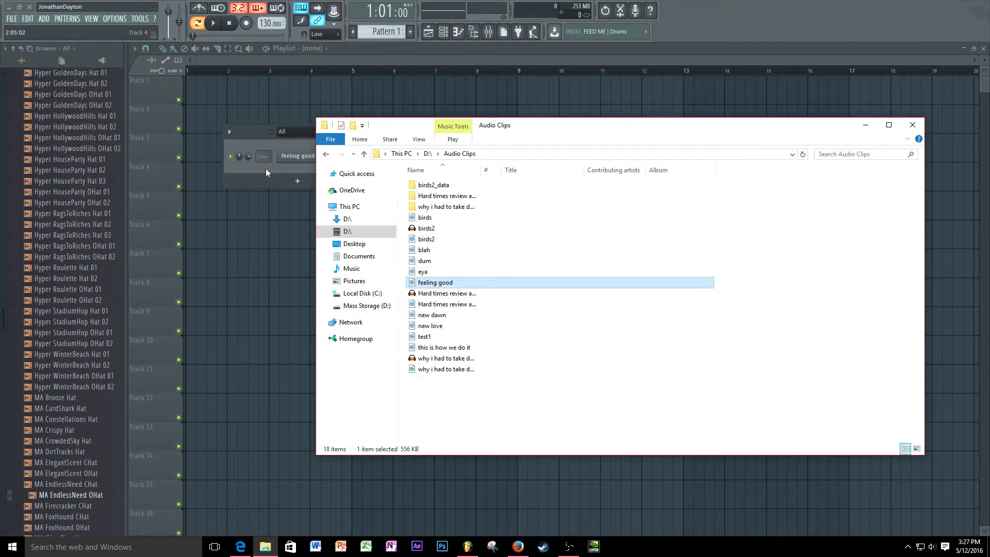
click(913, 125)
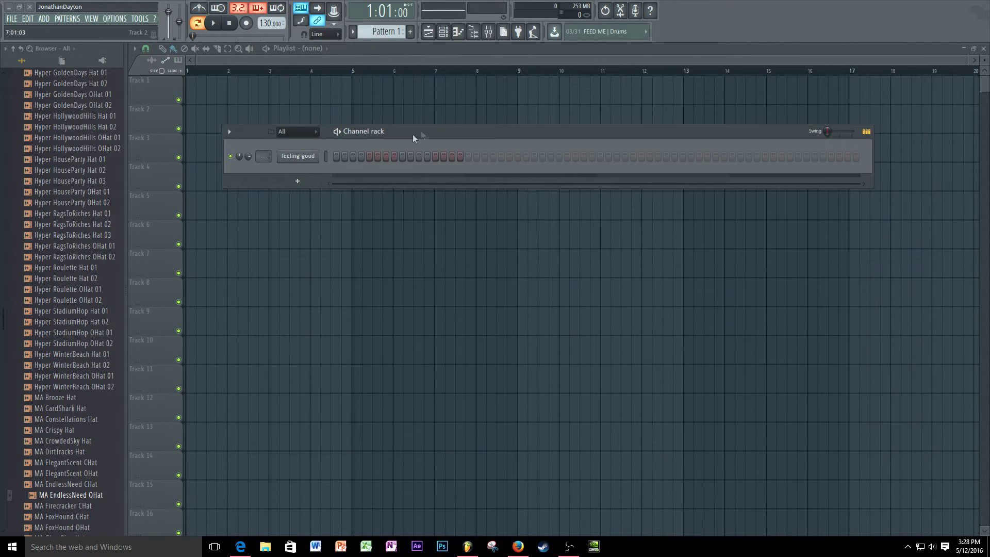
Step: Add a Slicex instrument channel from the channel rack's plugin list
click(307, 186)
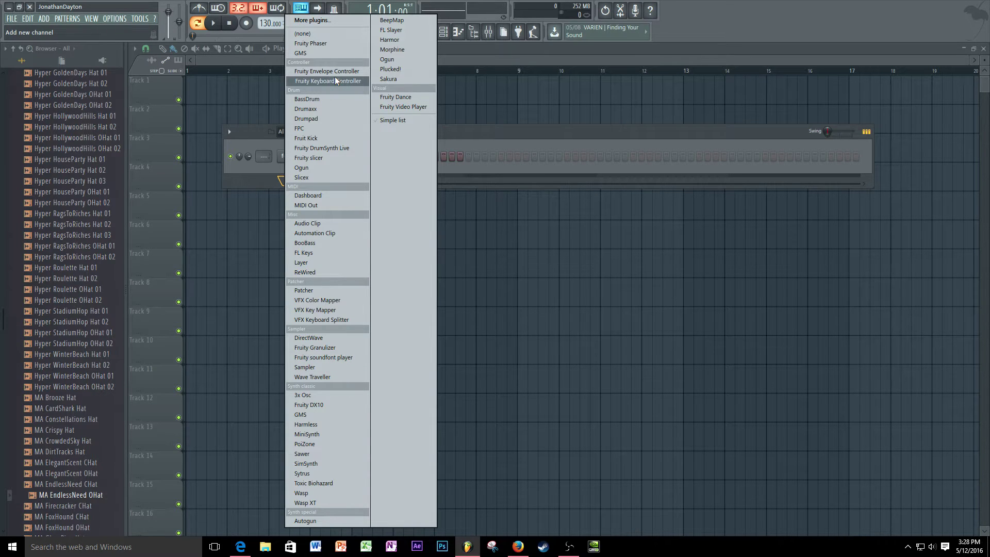
click(267, 179)
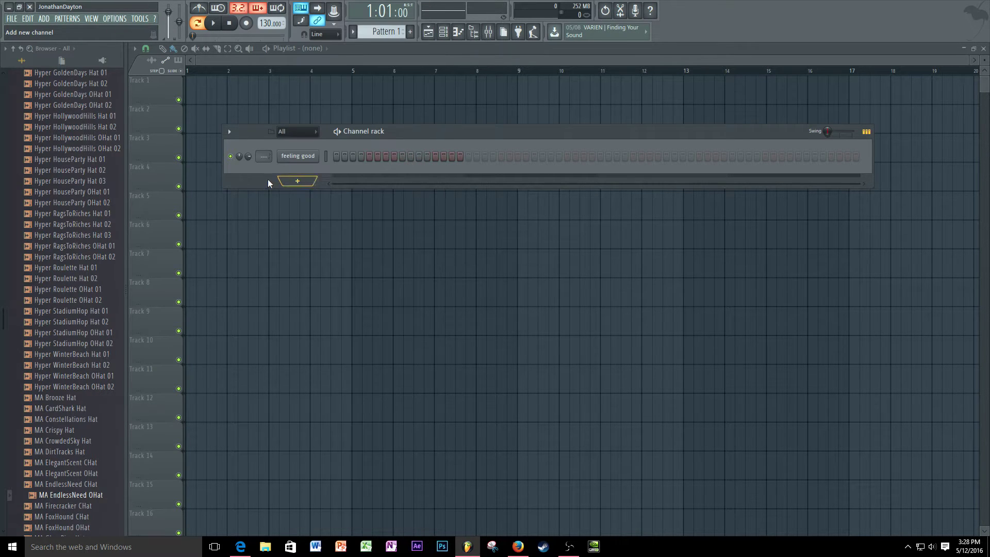
click(299, 183)
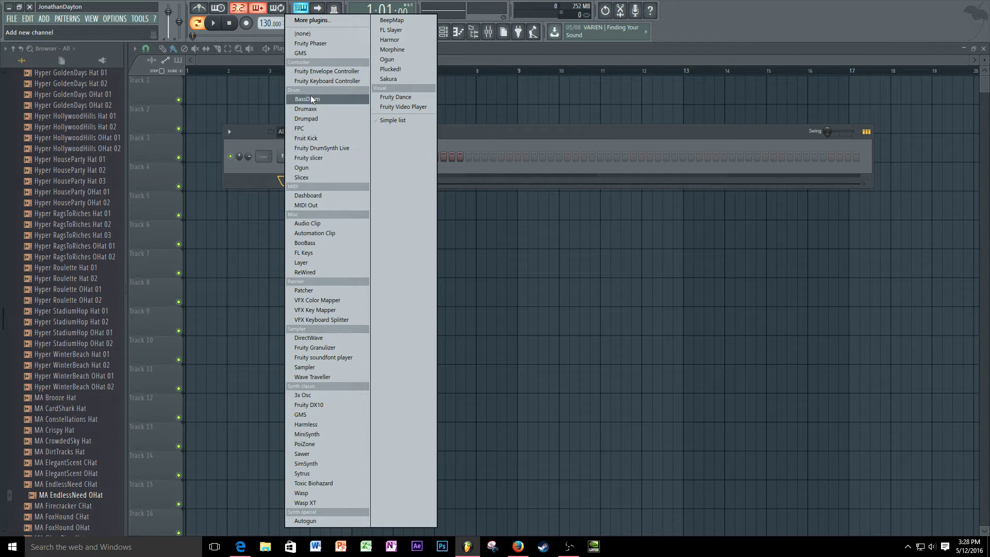
click(311, 177)
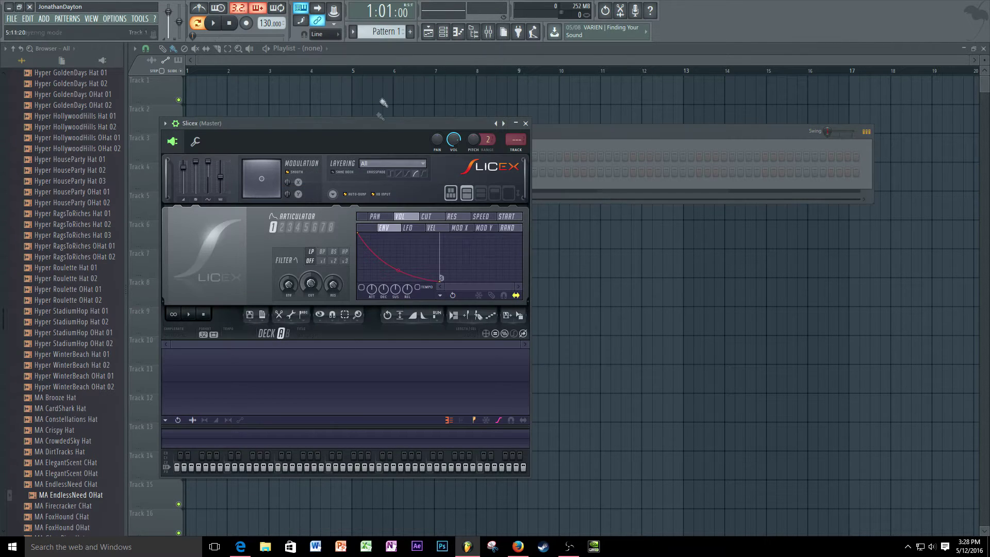
Step: Drag the feeling good clip from D:\Audio Clips onto the Slicex window to slice it
drag(382, 122, 388, 60)
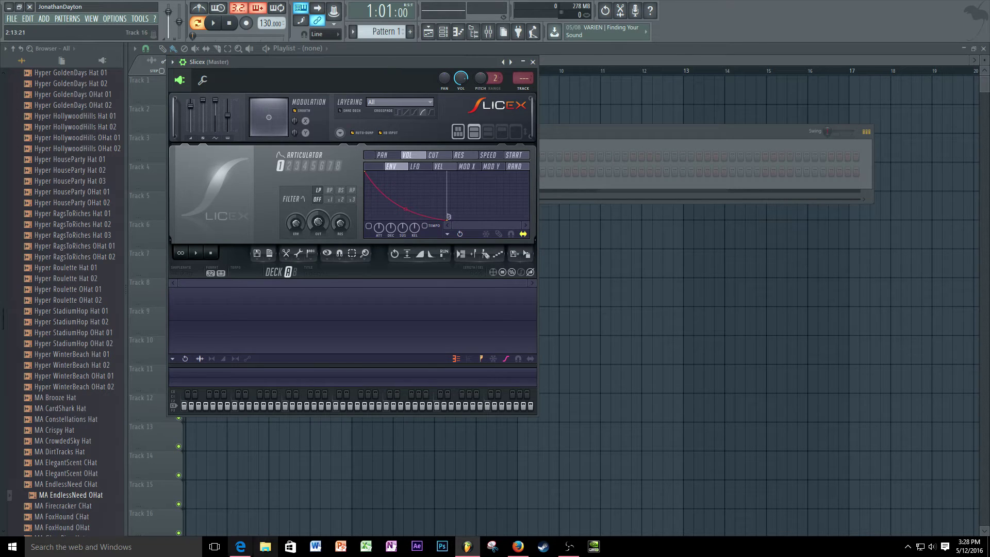
click(268, 548)
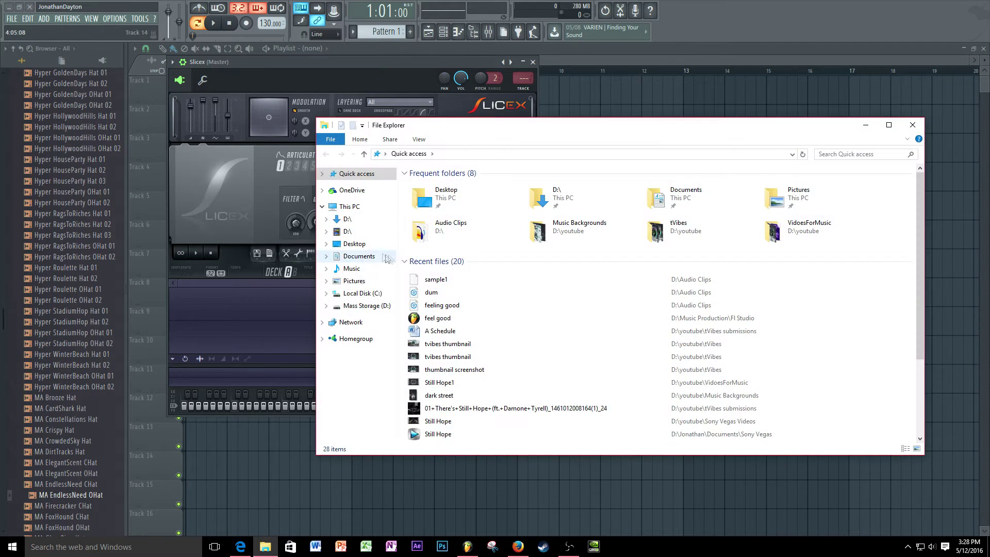
click(349, 233)
click(494, 206)
double_click(494, 207)
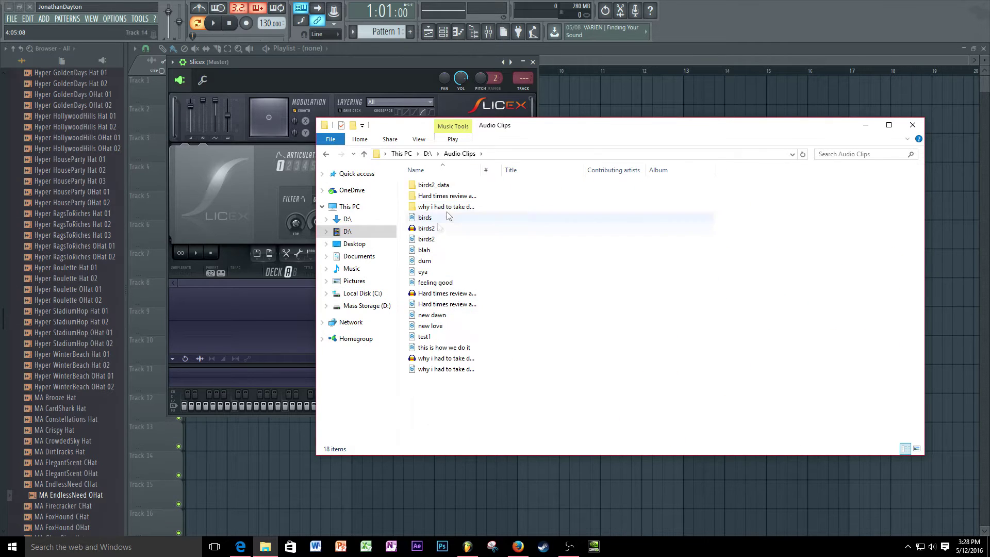
drag(550, 136, 664, 108)
drag(544, 255, 238, 290)
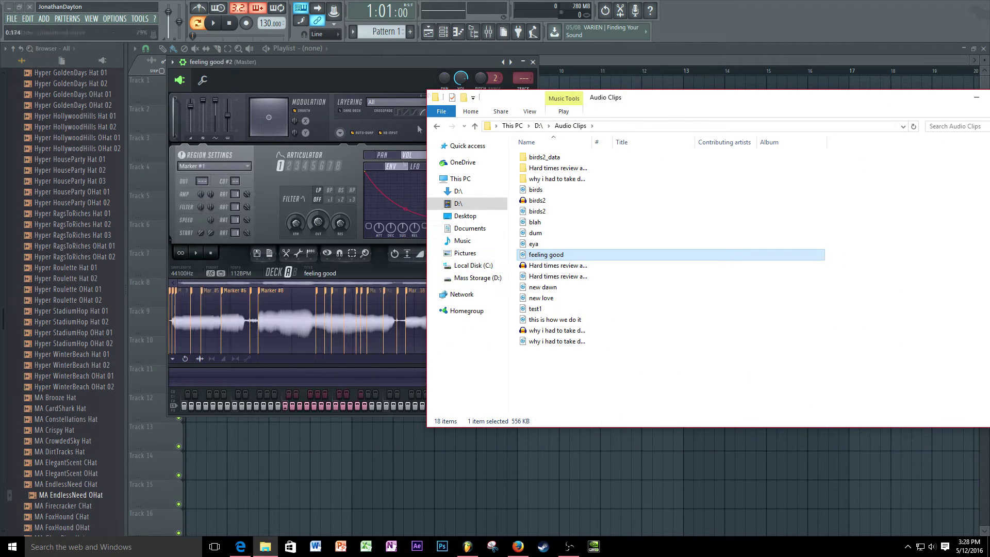
drag(712, 103, 531, 115)
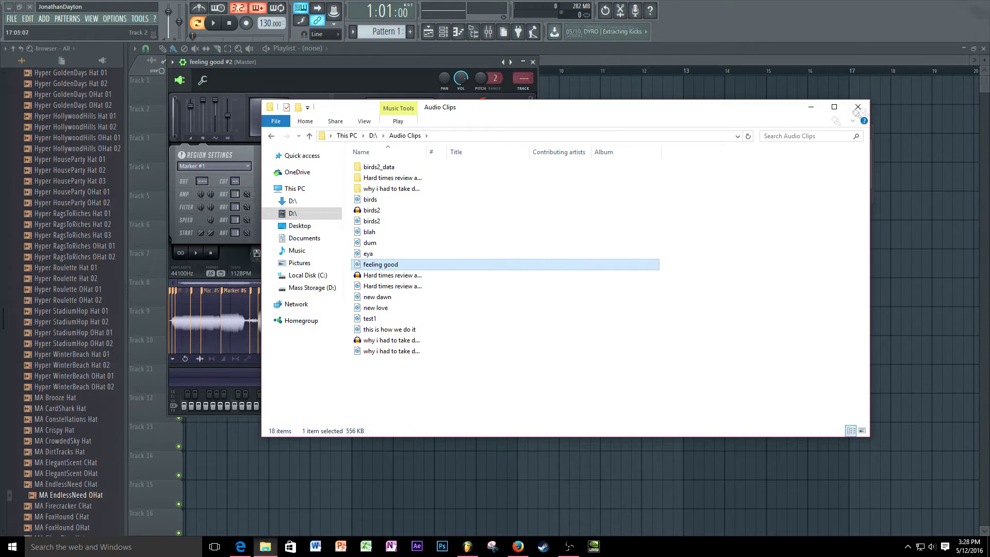
click(196, 346)
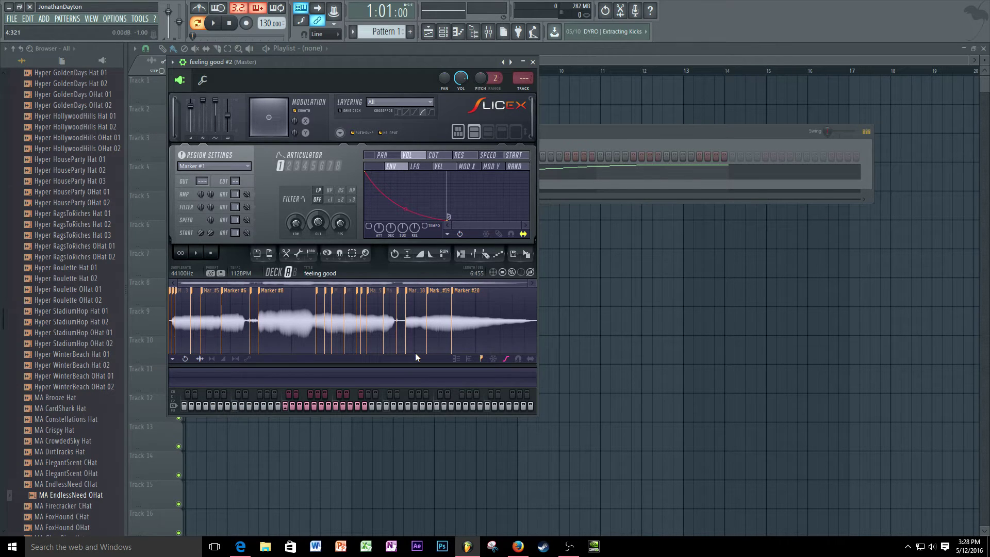
Step: Audition the vocal slices on the Slicex keyboard, down to Marker #6 and Marker #8
click(365, 408)
click(362, 408)
click(344, 407)
click(333, 407)
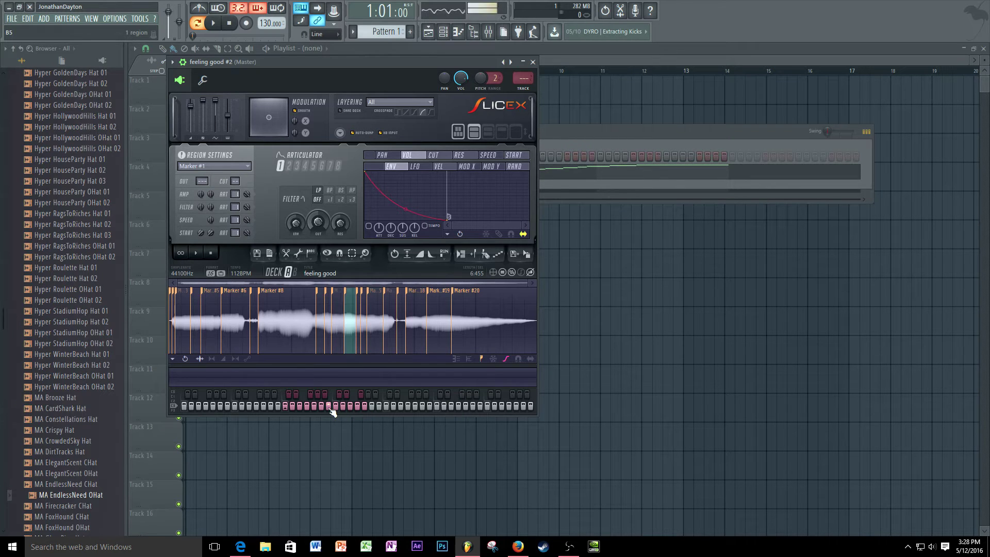
click(322, 407)
click(313, 407)
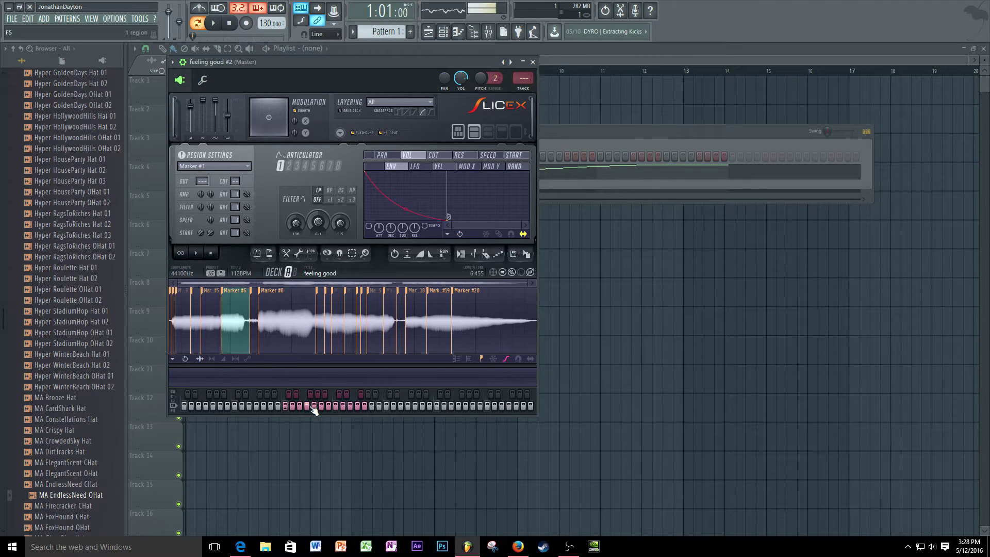
click(315, 407)
click(317, 407)
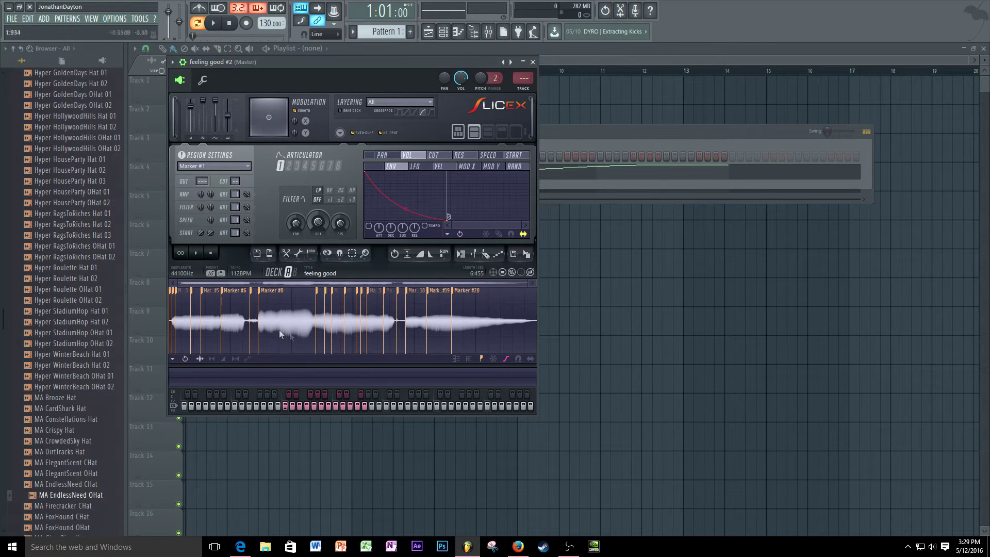
Step: Drag the Marker #8 boundary later in the waveform and re-audition Markers #6 and #8
mouse_move(263, 296)
mouse_down()
mouse_move(322, 295)
mouse_move(297, 294)
mouse_up()
click(308, 406)
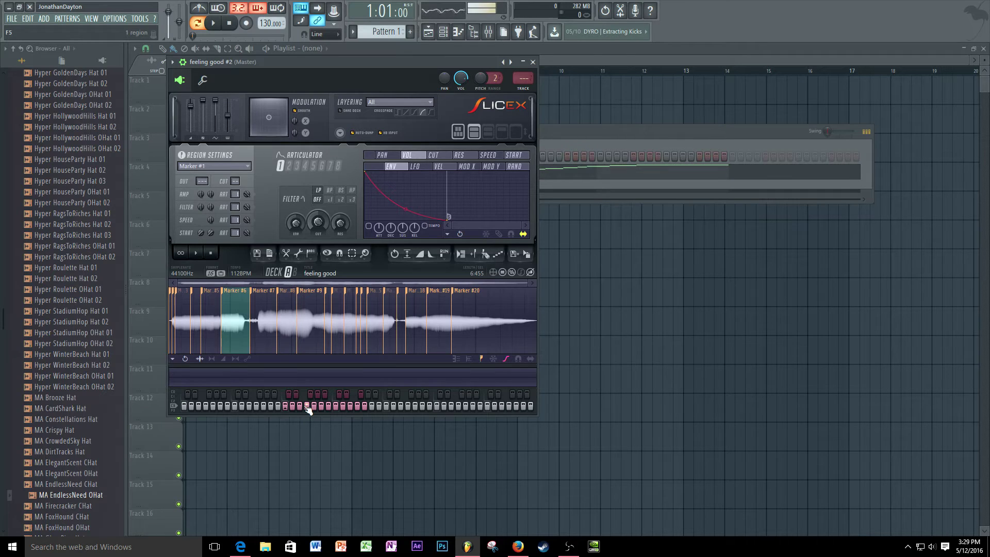
click(314, 406)
click(314, 406)
click(315, 406)
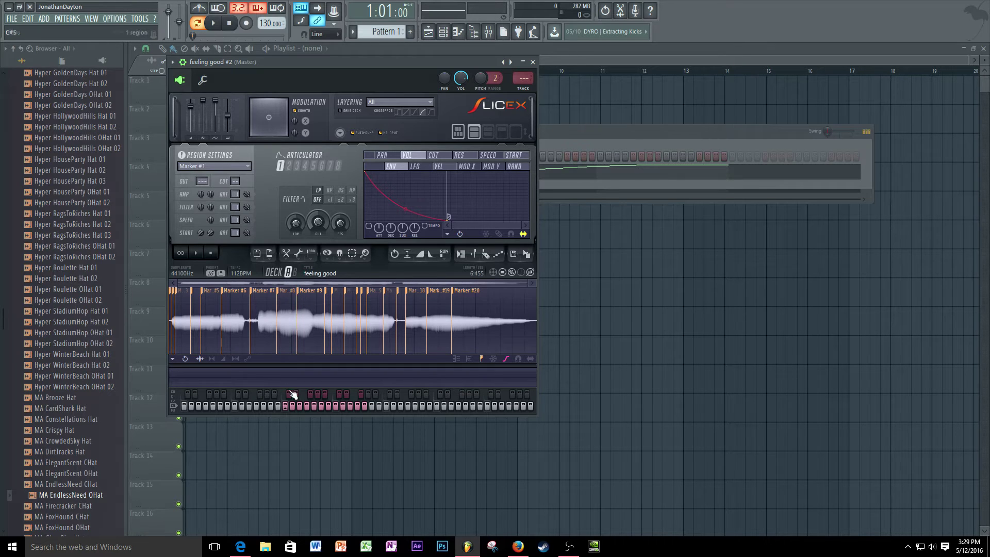
click(307, 406)
click(534, 62)
Step: Open the feeling good #2 piano roll, select all slice notes with Ctrl+A and delete them
click(364, 174)
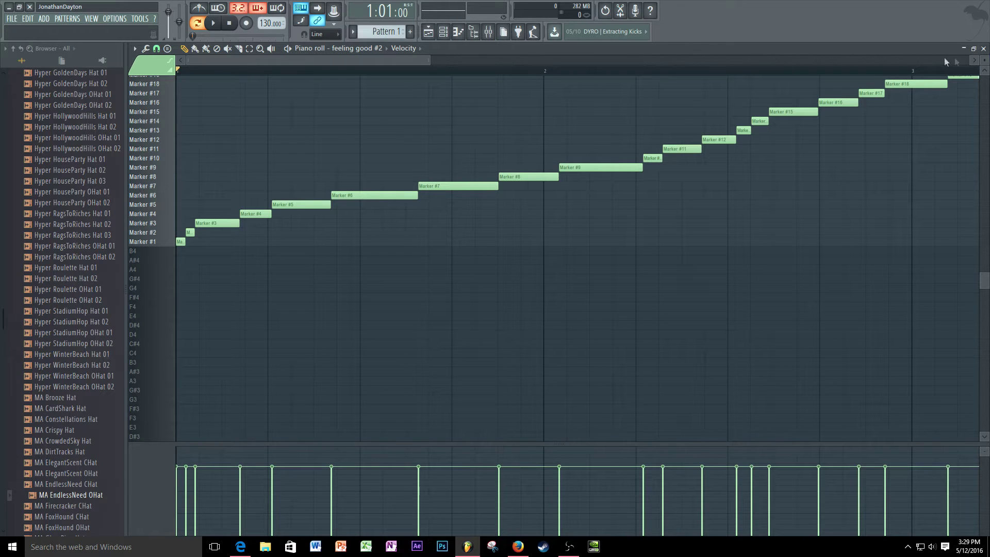
scroll(346, 190, up, 4)
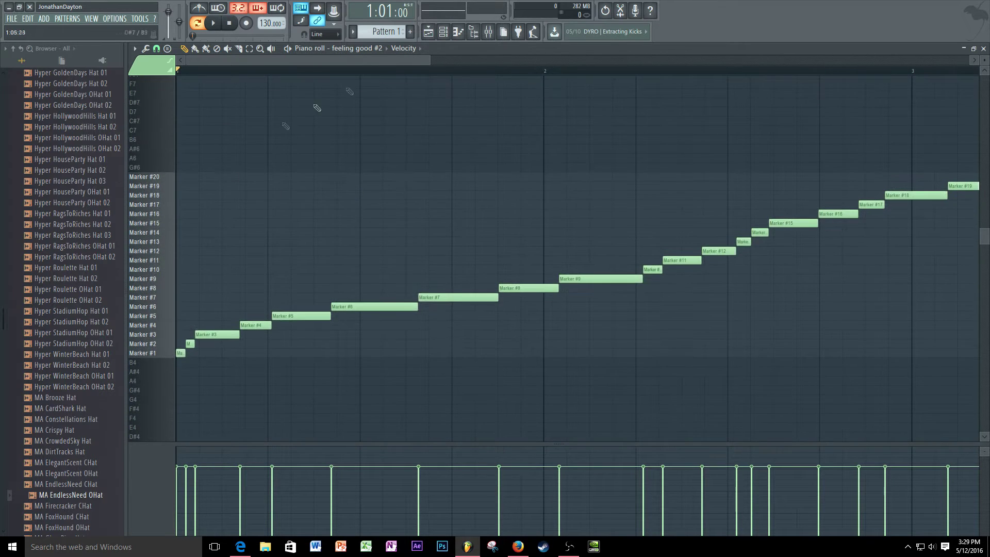
mouse_move(391, 60)
mouse_down()
mouse_move(433, 62)
mouse_move(391, 60)
mouse_up()
click(984, 48)
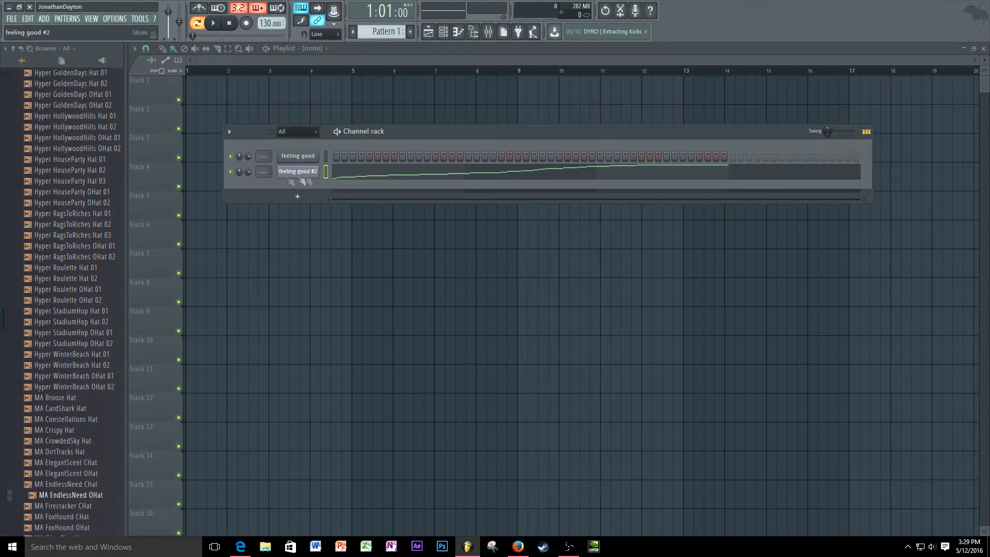
click(380, 175)
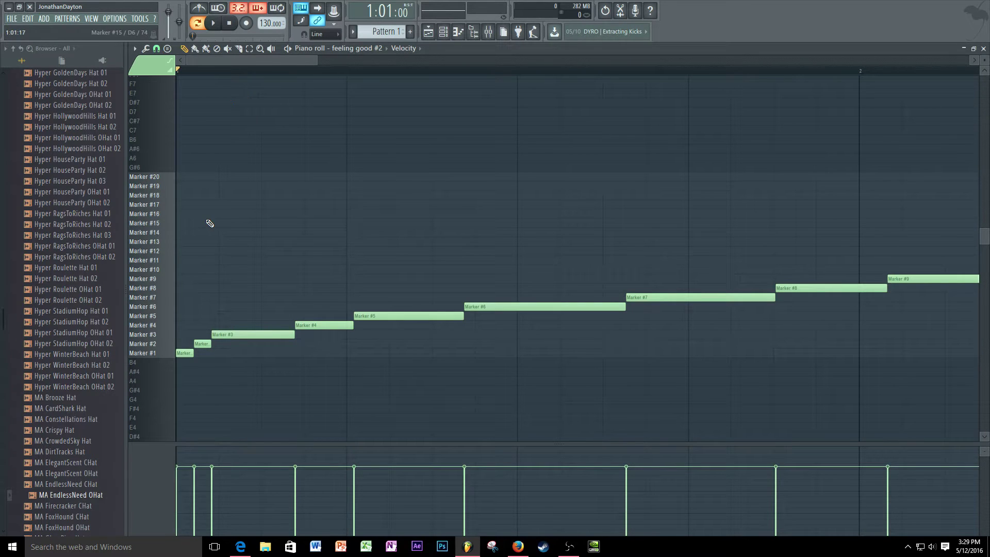
key(ctrl+a)
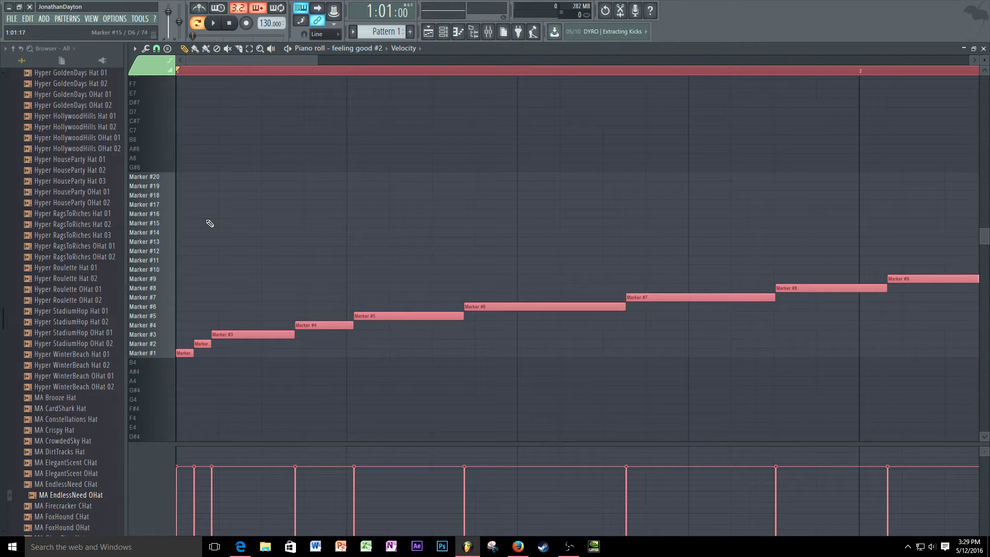
key(Delete)
click(182, 72)
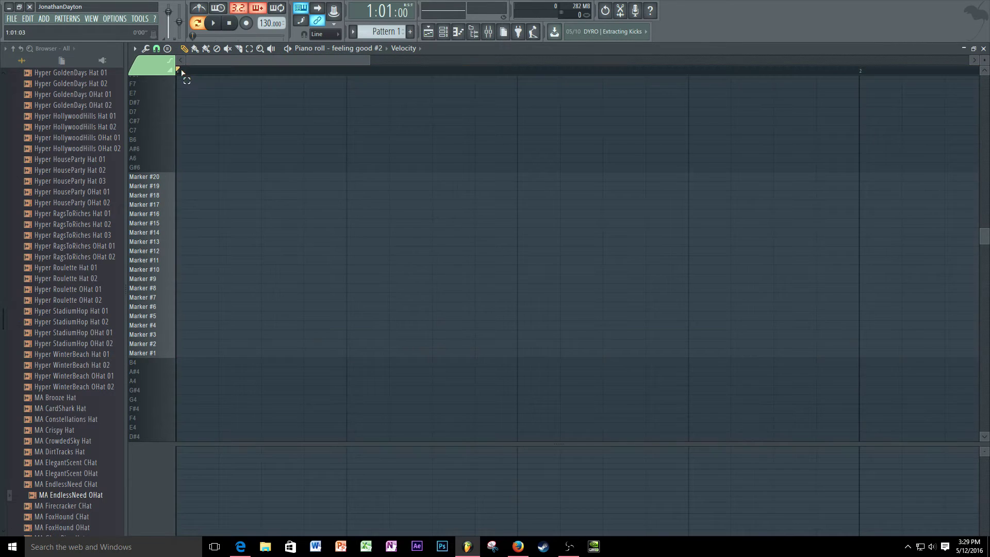